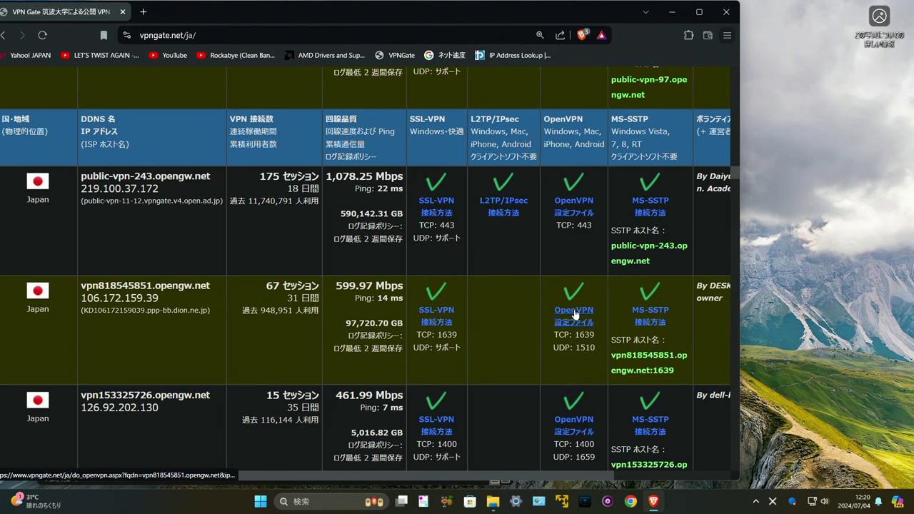
# - Open the OpenVPN config page for vpn153325726 in a new tab, and save the vpn818545851 UDP 1510 config to the vpn folder
pyautogui.middleClick(572, 422)
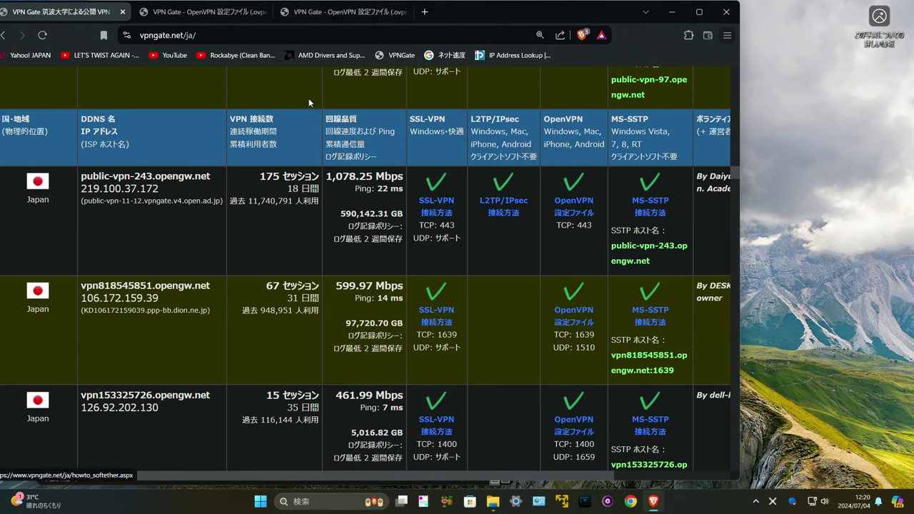
pyautogui.click(197, 13)
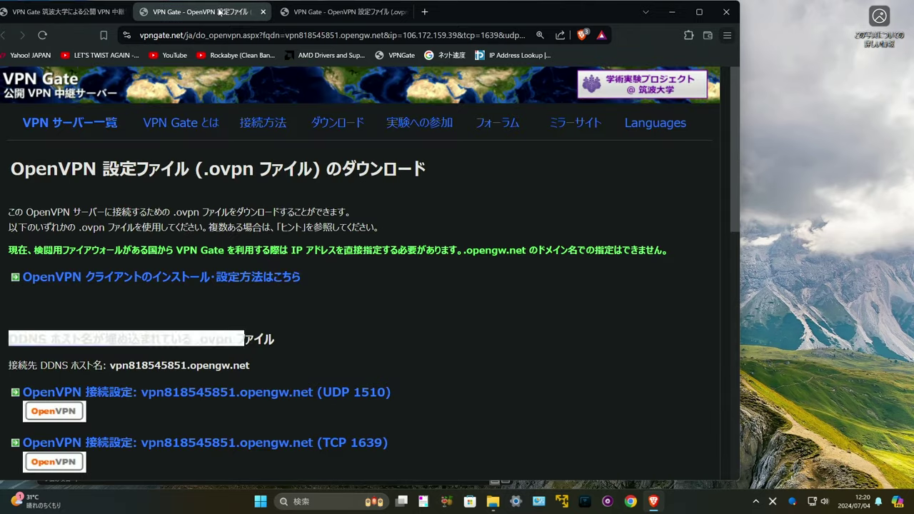
pyautogui.click(332, 394)
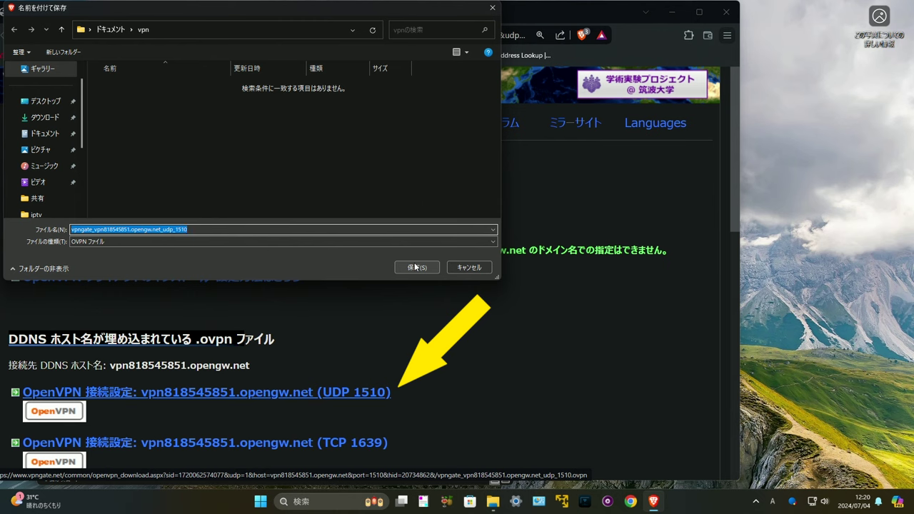
pyautogui.click(415, 267)
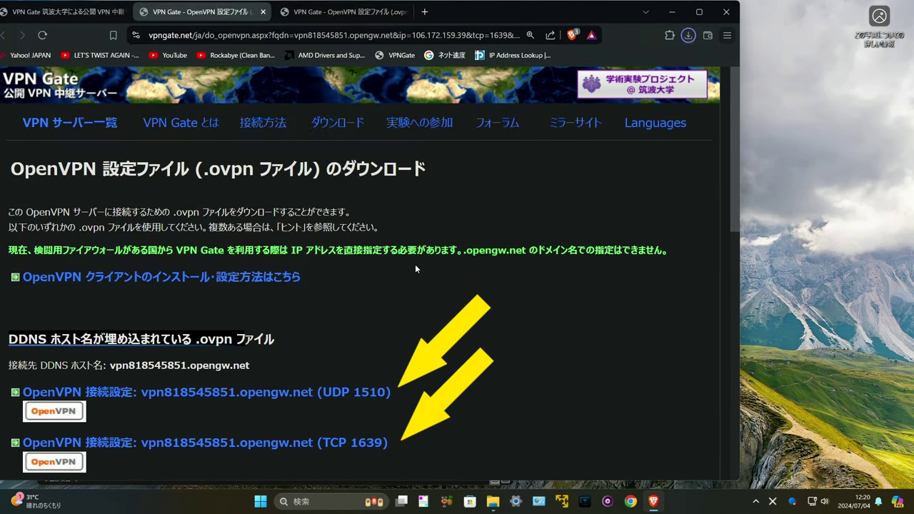
# - Save the UDP 1659 OpenVPN config file for vpn153325726.opengw.net to the vpn folder in Documents
pyautogui.click(384, 14)
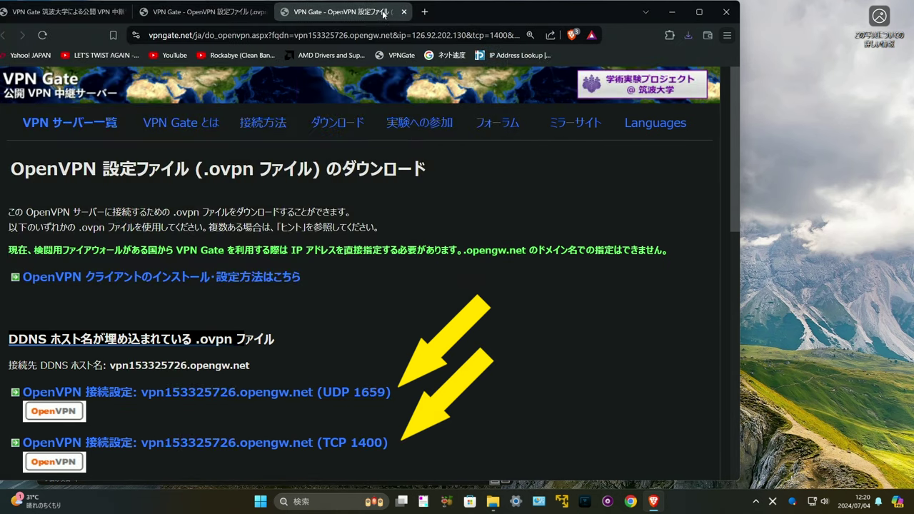
pyautogui.click(360, 387)
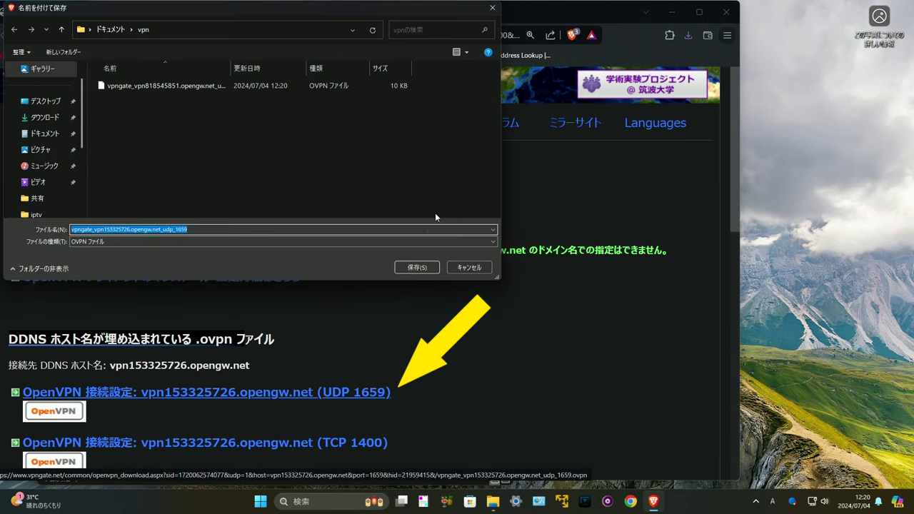
pyautogui.click(427, 266)
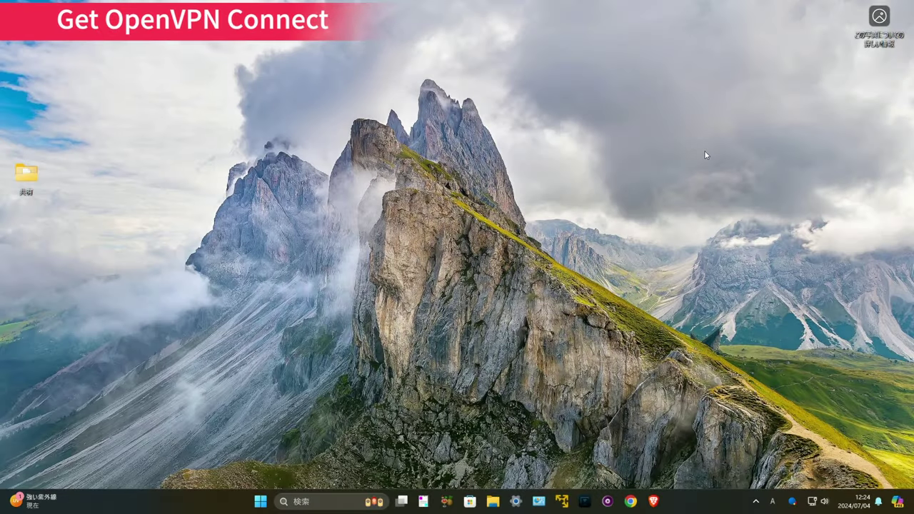
# - In the Brave browser, go to openvpn.net/client and save the OpenVPN Connect installer for Windows to the Downloads folder
pyautogui.click(653, 502)
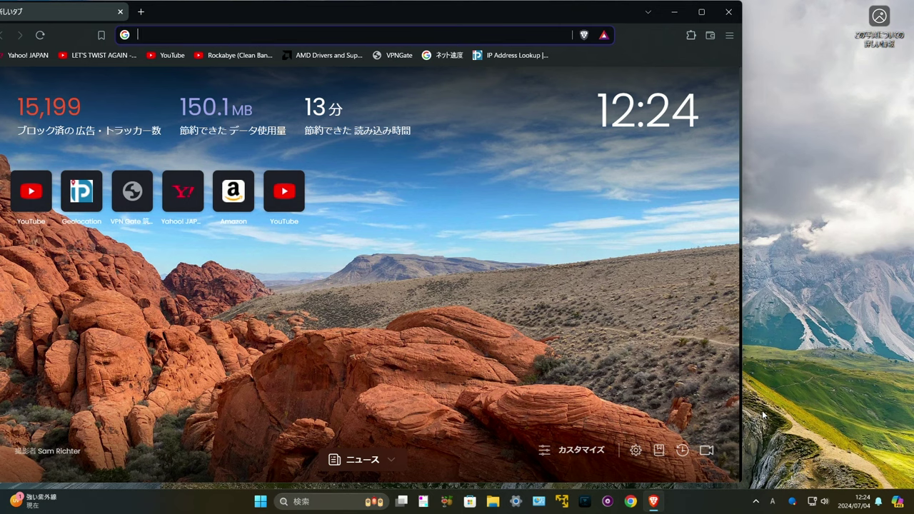
pyautogui.write('open')
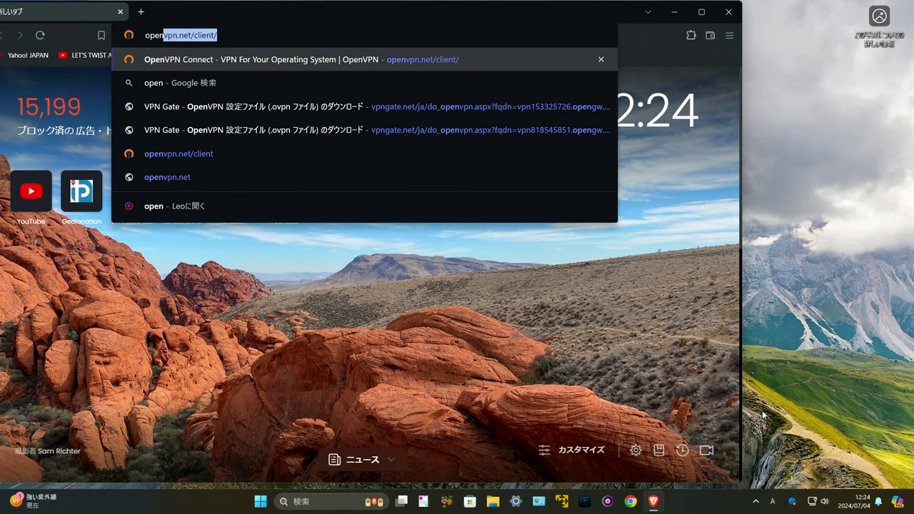
pyautogui.click(433, 58)
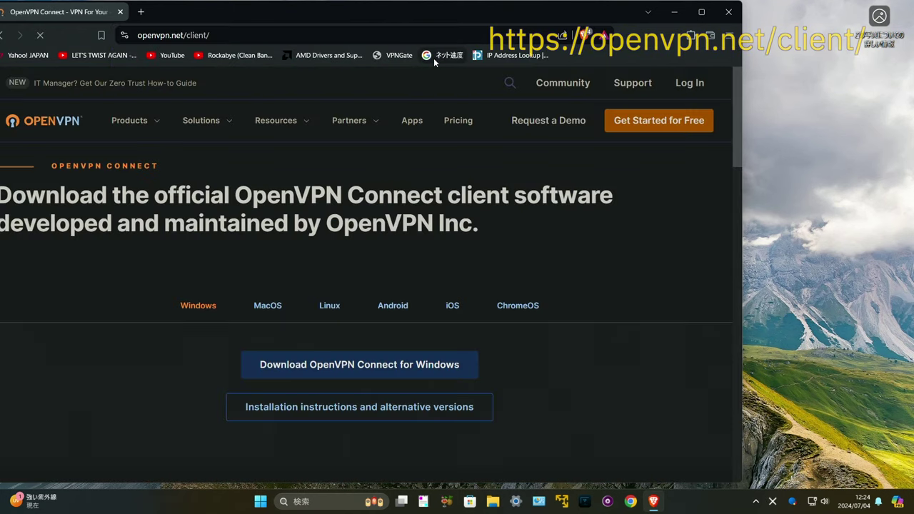
pyautogui.click(378, 369)
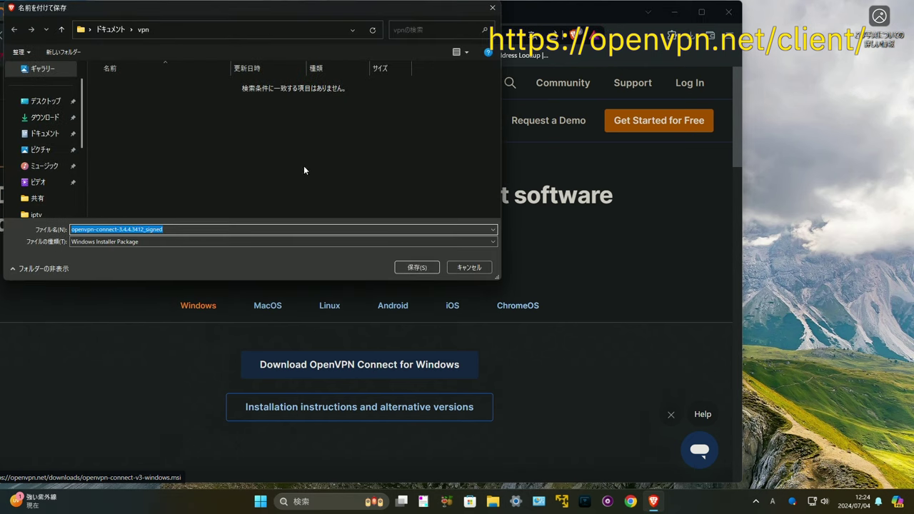
pyautogui.click(43, 119)
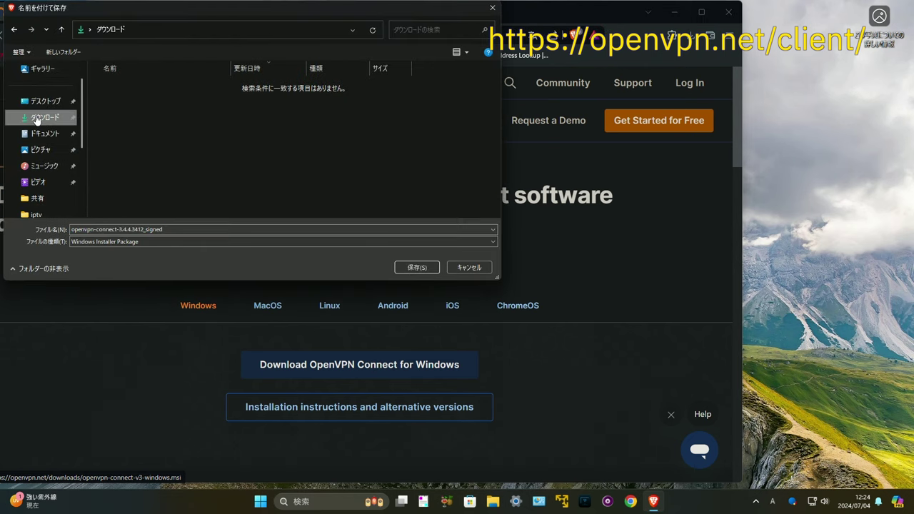
pyautogui.click(416, 268)
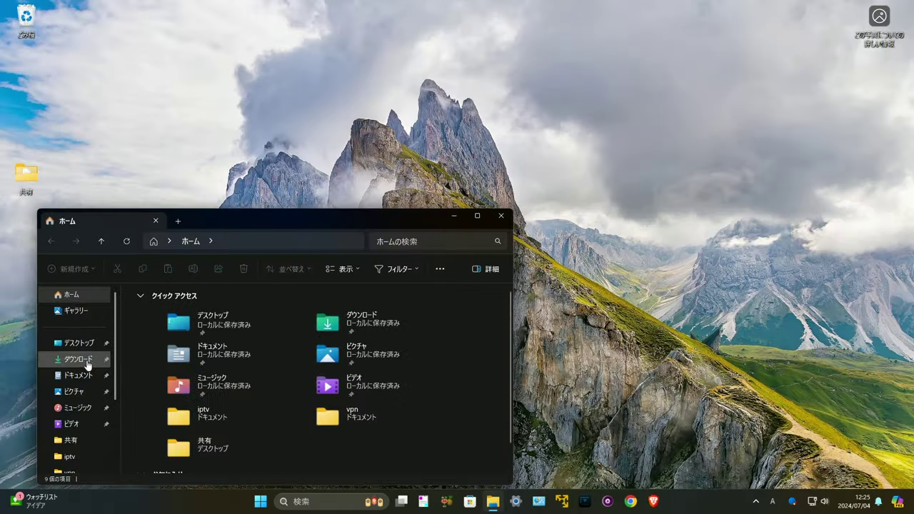
# - Run openvpn-connect-3.4.4.3412_signed from the Downloads folder in File Explorer, accept the licence, and complete the OpenVPN Connect installation
pyautogui.click(79, 359)
pyautogui.doubleClick(168, 323)
pyautogui.click(505, 323)
pyautogui.click(355, 301)
pyautogui.click(505, 323)
pyautogui.click(505, 323)
pyautogui.click(408, 339)
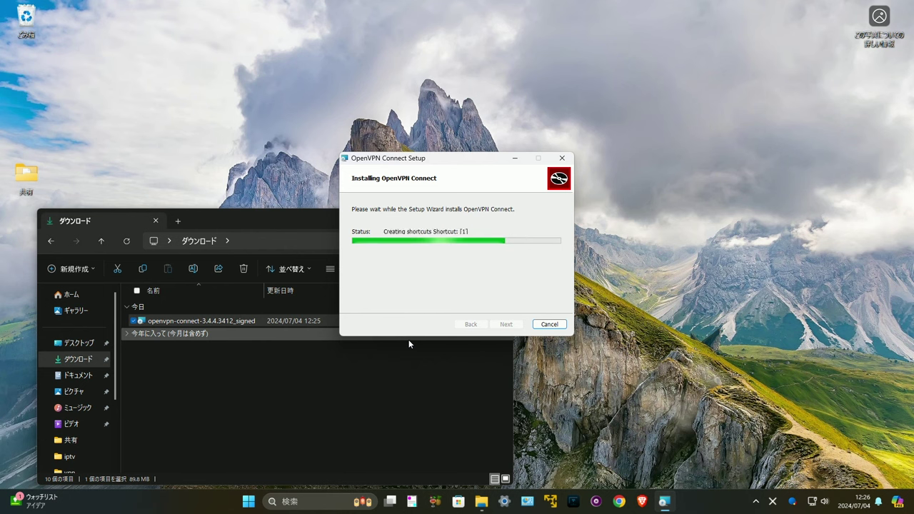
pyautogui.click(503, 324)
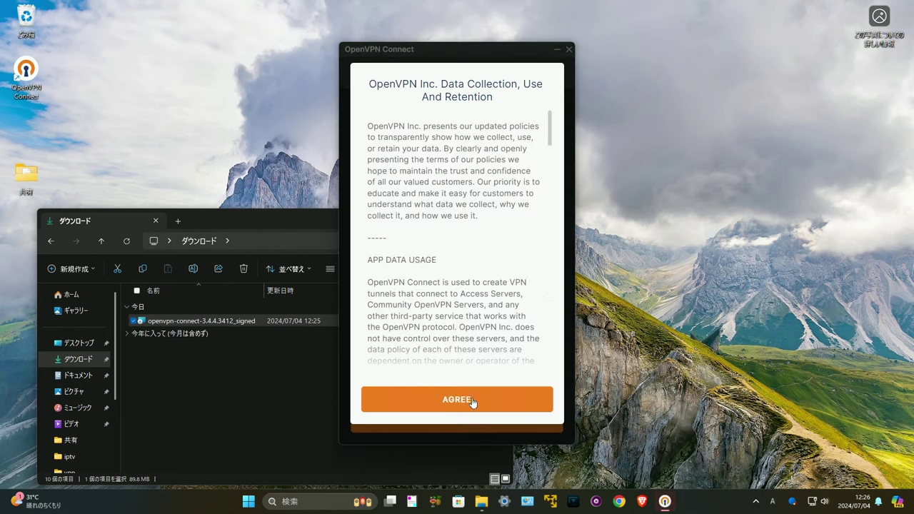
# - Agree to the OpenVPN Connect data policy, move its window clear of File Explorer, and show the profile file upload page
pyautogui.click(473, 400)
pyautogui.moveTo(481, 42); pyautogui.dragTo(753, 55)
pyautogui.click(781, 108)
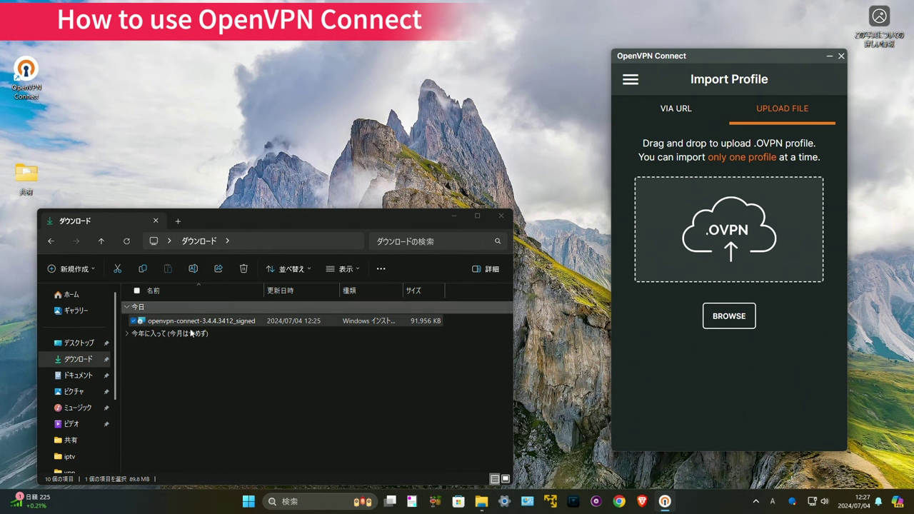
# - Import the vpn153325726 profile from the vpn folder in Documents into OpenVPN Connect, and try its connection on and off
pyautogui.click(94, 369)
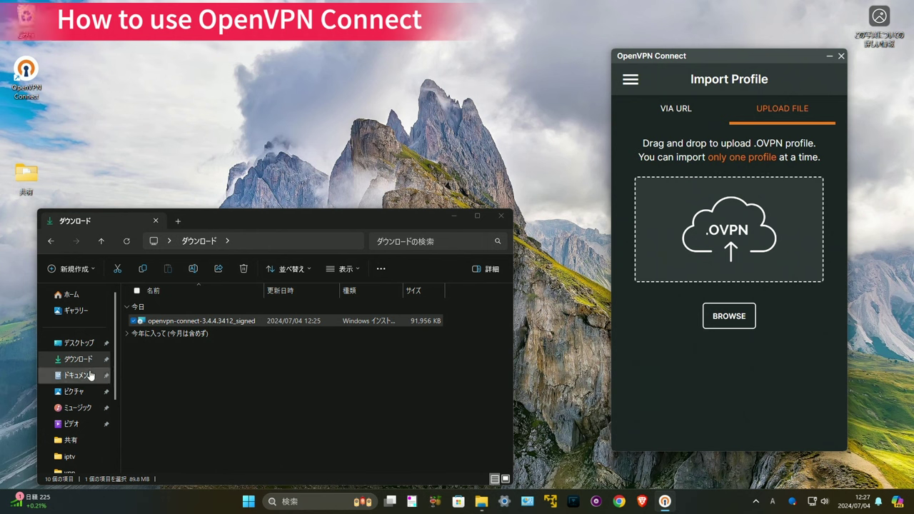
pyautogui.doubleClick(159, 365)
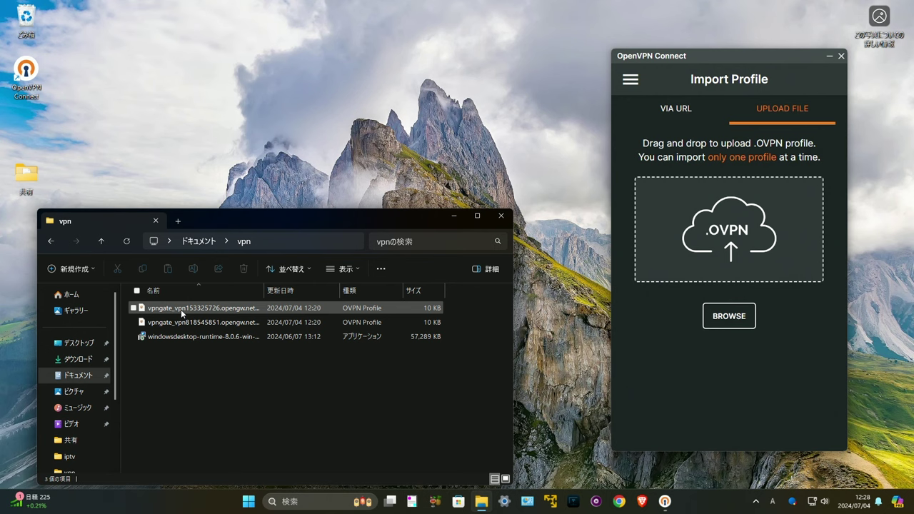
pyautogui.moveTo(182, 312); pyautogui.dragTo(706, 242)
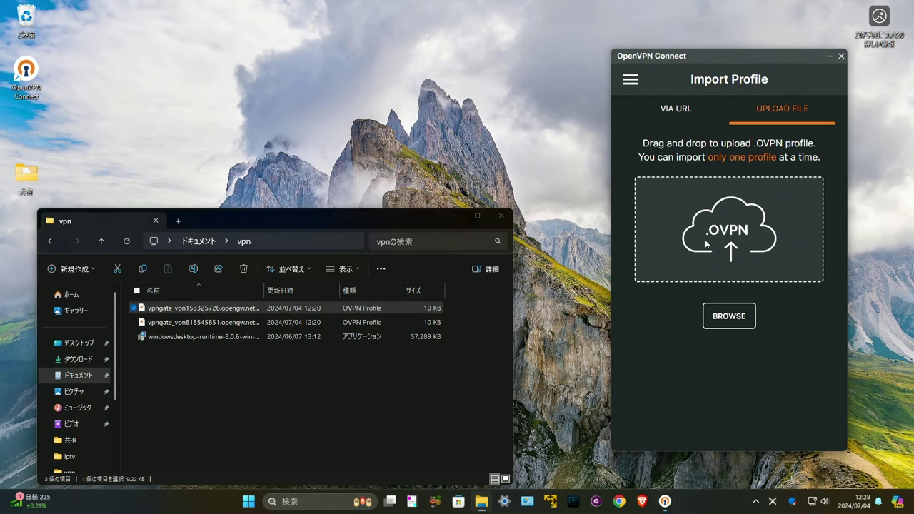
pyautogui.click(795, 425)
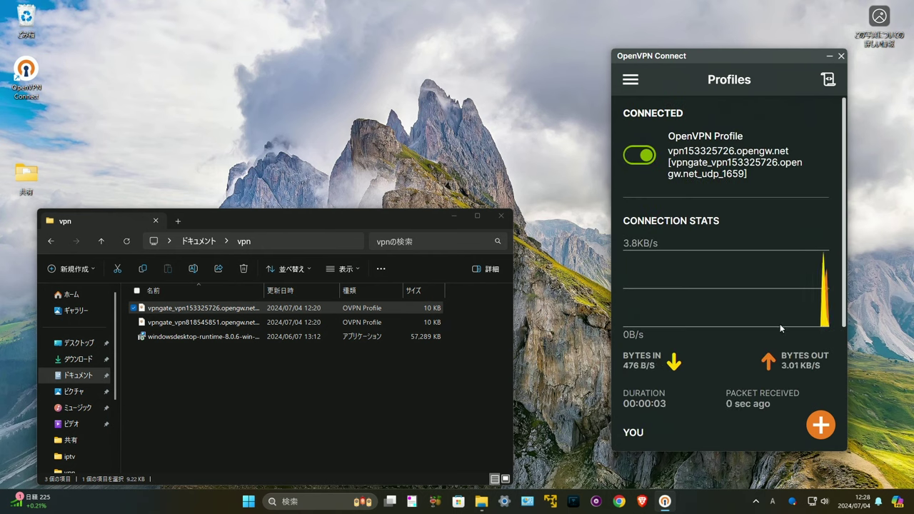
pyautogui.click(638, 155)
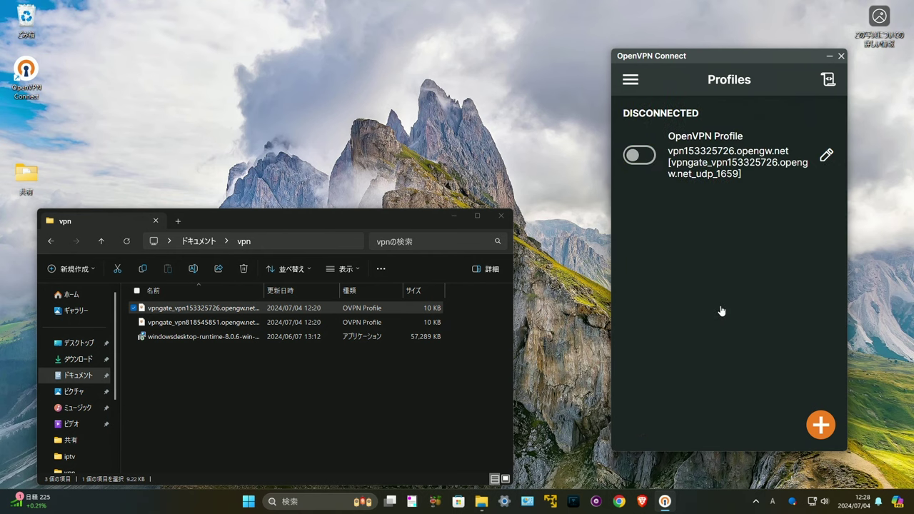
# - Import the vpn818545851 profile from the vpn folder into OpenVPN Connect, and try its connection on and off
pyautogui.click(155, 325)
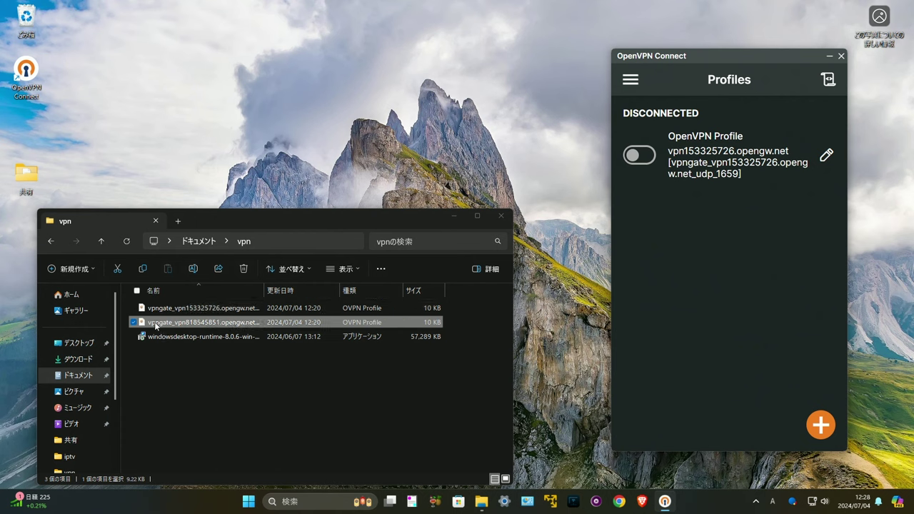
pyautogui.moveTo(155, 325); pyautogui.dragTo(705, 290)
pyautogui.click(764, 425)
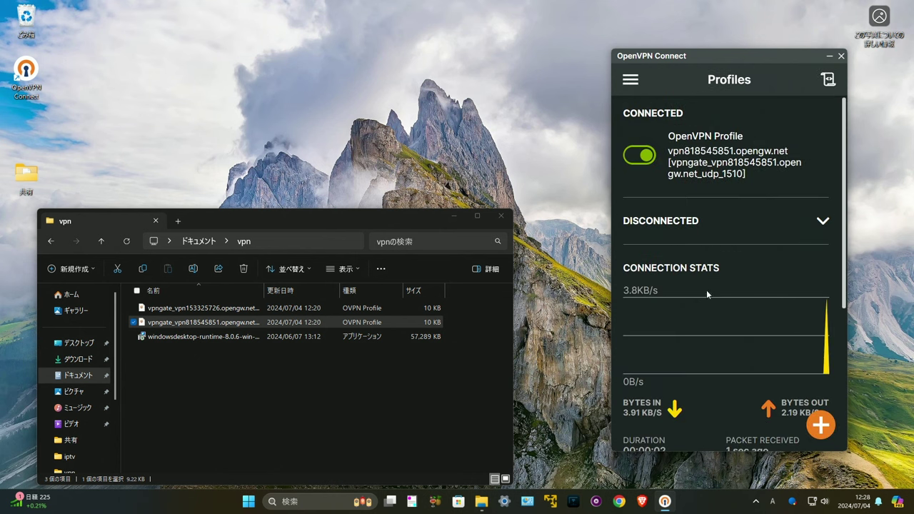
pyautogui.click(630, 155)
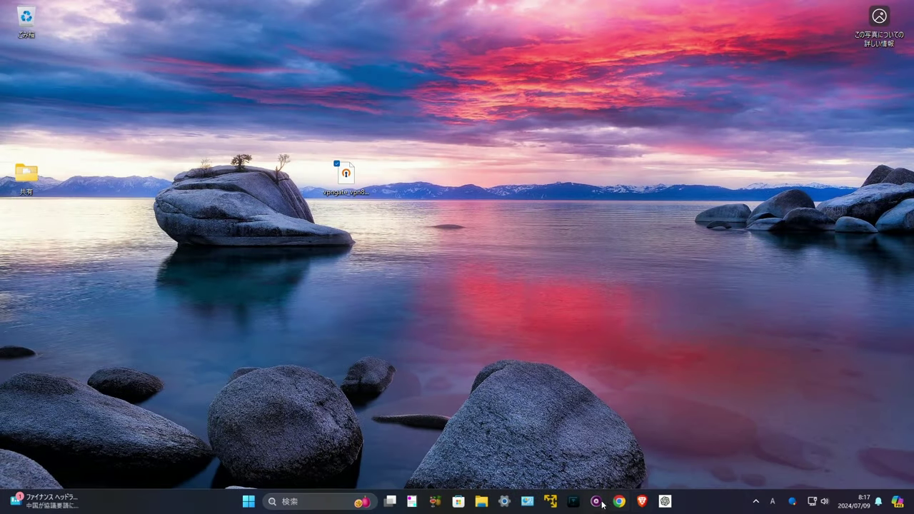
# - Search Google for "ネット速度" in the Brave browser and run the internet speed test
pyautogui.click(642, 502)
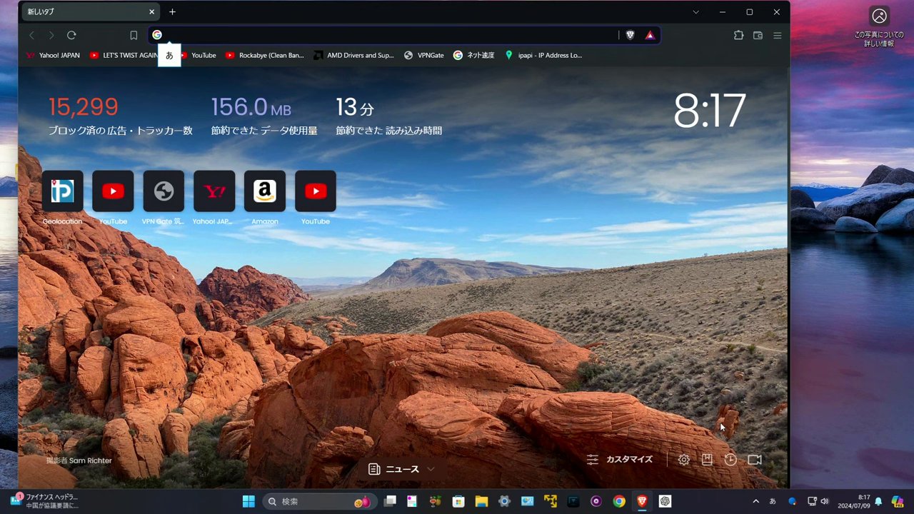
pyautogui.write('nettos')
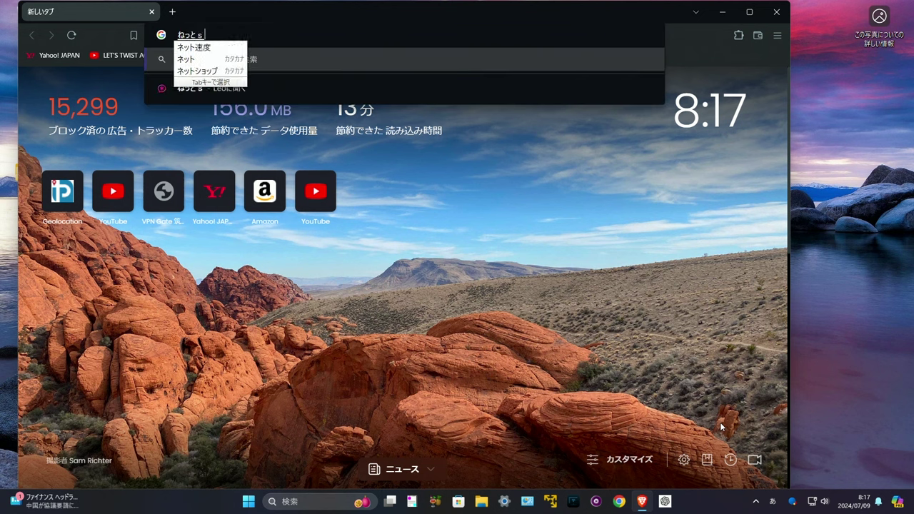
pyautogui.write('okudo')
pyautogui.press('space')
pyautogui.press('Return')
pyautogui.press('Return')
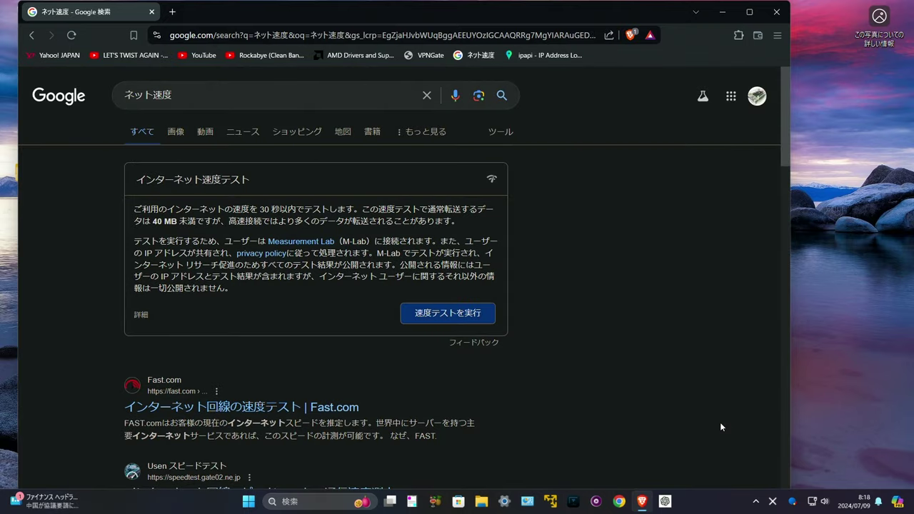
pyautogui.click(477, 315)
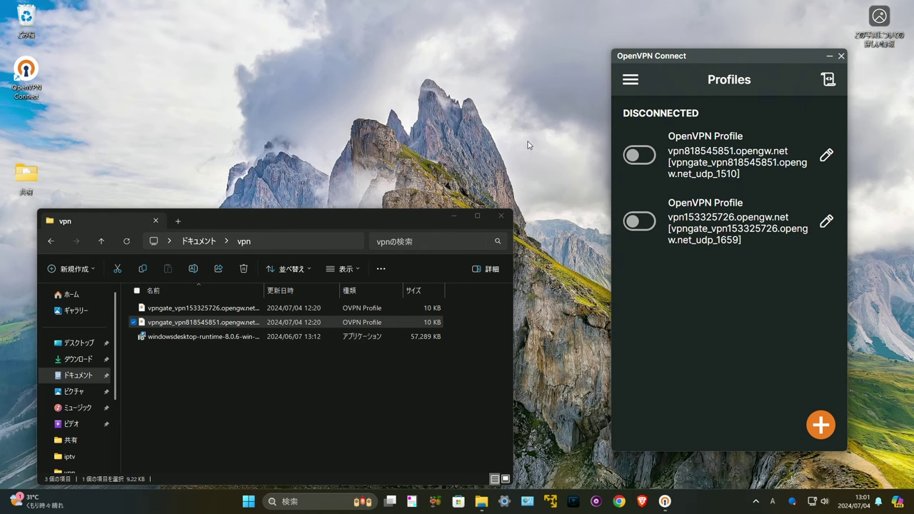
# - Connect the vpn818545851 profile in OpenVPN Connect, and look up the current IP location on ipapi.co in Brave
pyautogui.click(642, 154)
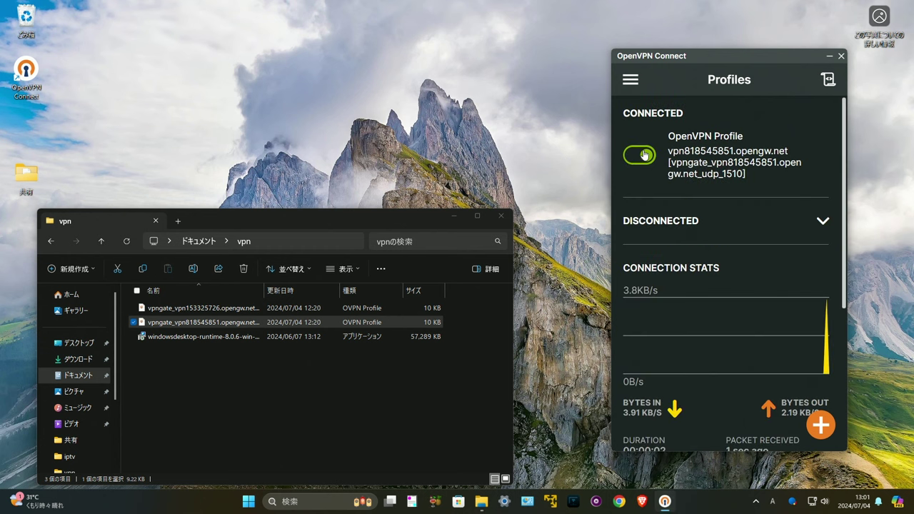
pyautogui.click(643, 503)
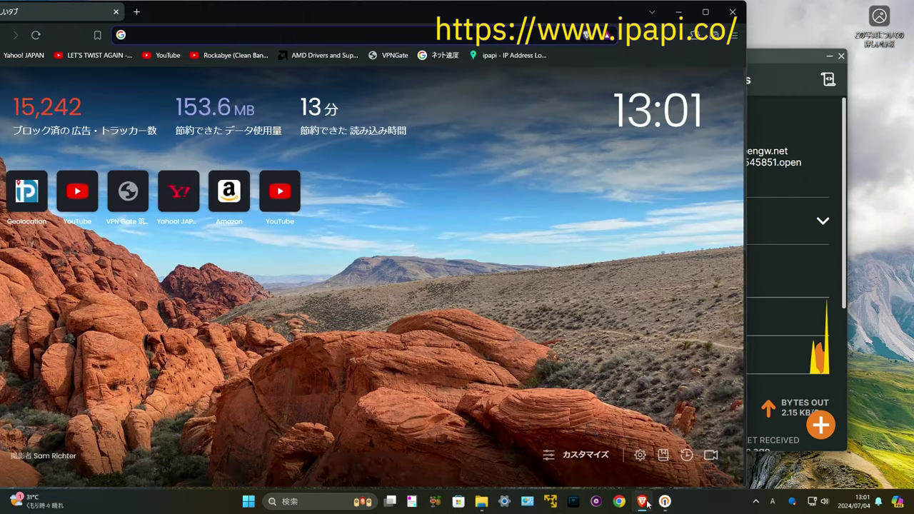
pyautogui.click(508, 56)
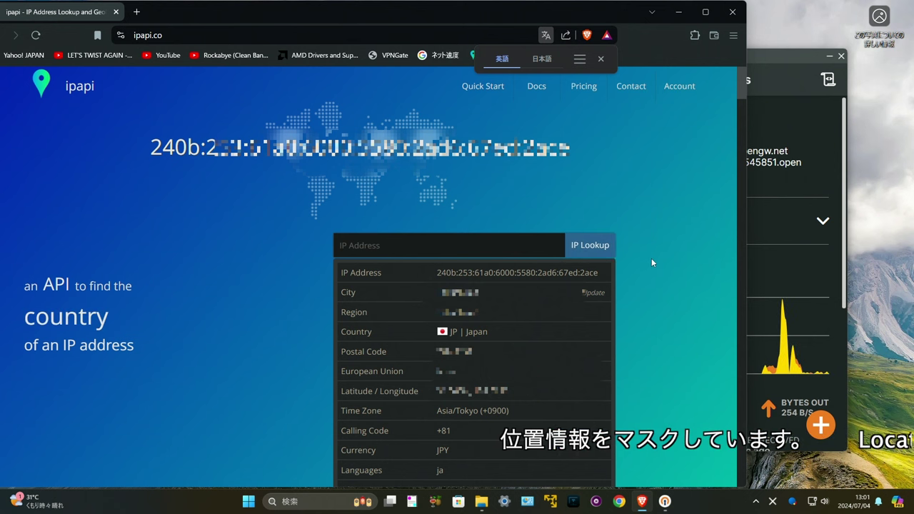
# - Switch the OpenVPN Connect connection from vpn818545851 to vpn153325726 and reload the ipapi.co page to check the IP location
pyautogui.click(773, 197)
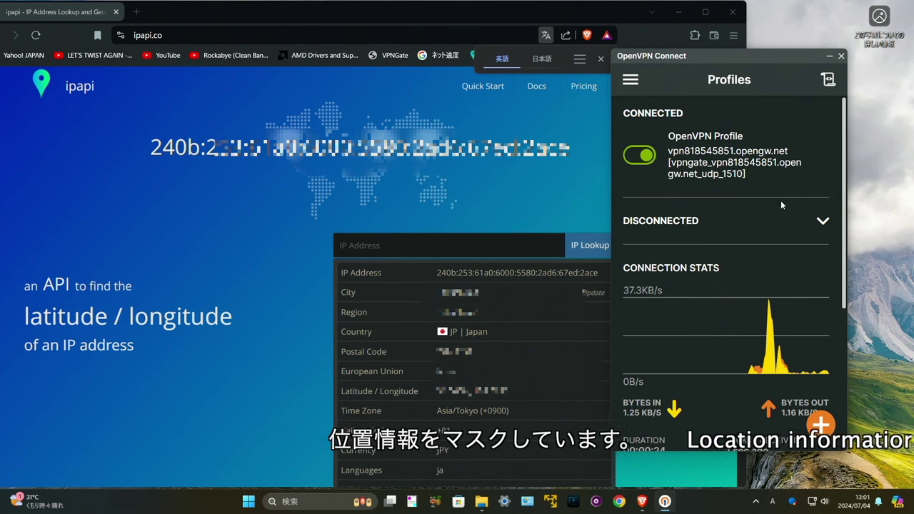
pyautogui.click(635, 155)
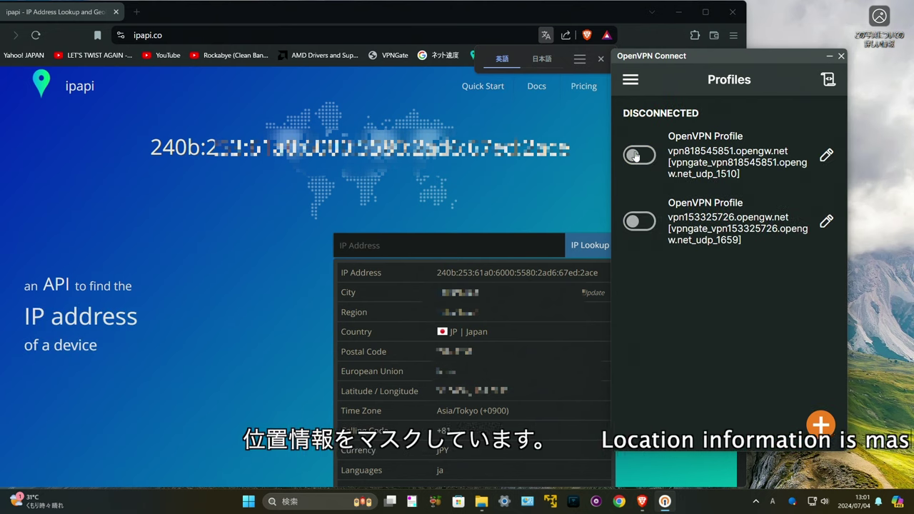
pyautogui.click(647, 226)
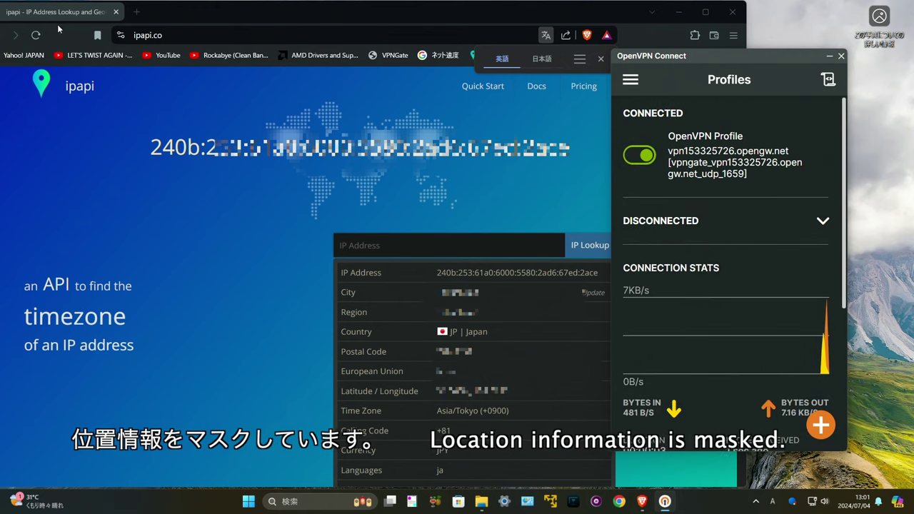
pyautogui.click(36, 35)
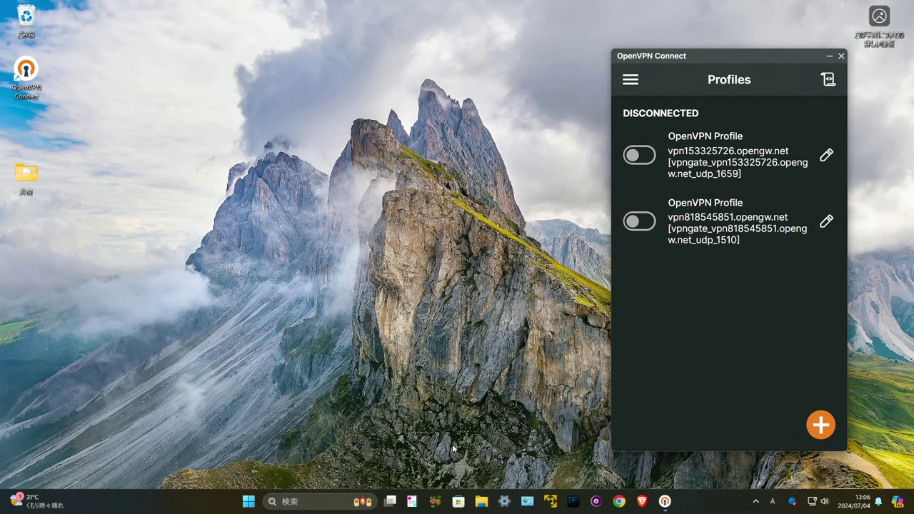
# - Disable Internet Protocol Version 6 (TCP/IPv6) for the イーサネット 2 connection in the Control Panel's Network and Sharing Center
pyautogui.click(526, 503)
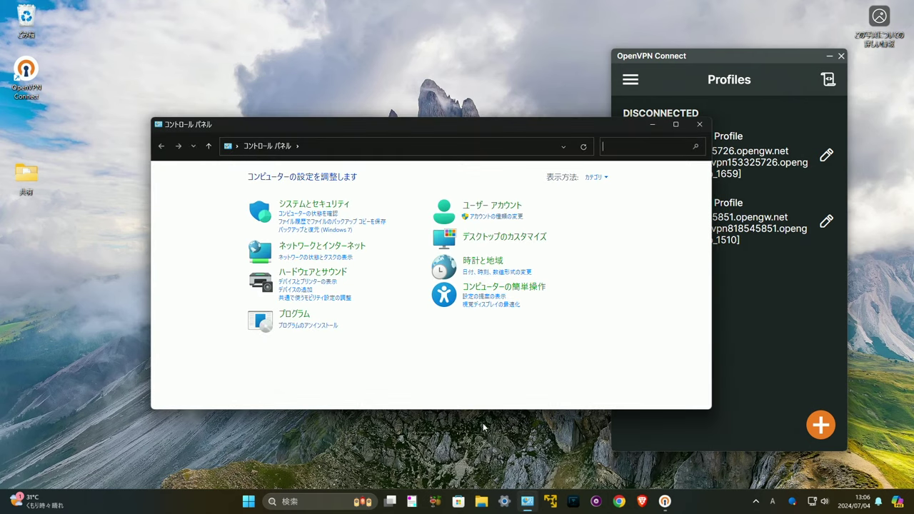
pyautogui.click(351, 250)
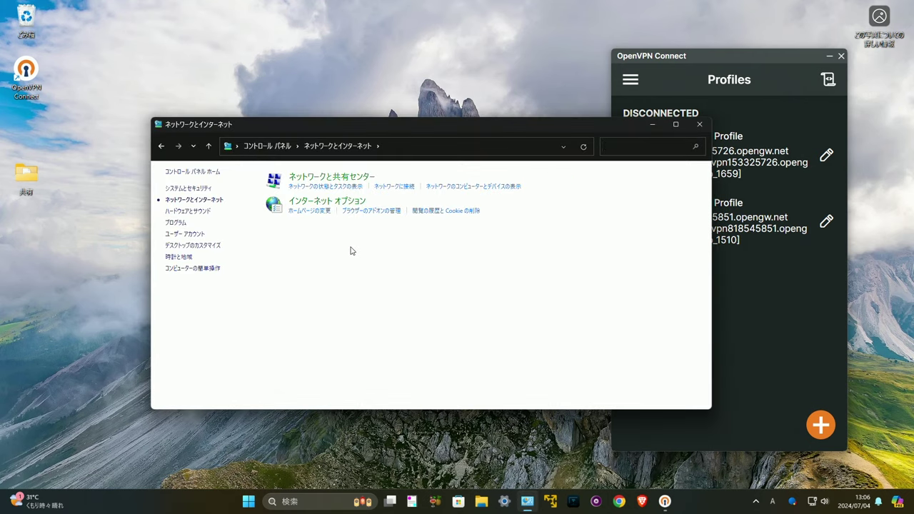
pyautogui.click(354, 182)
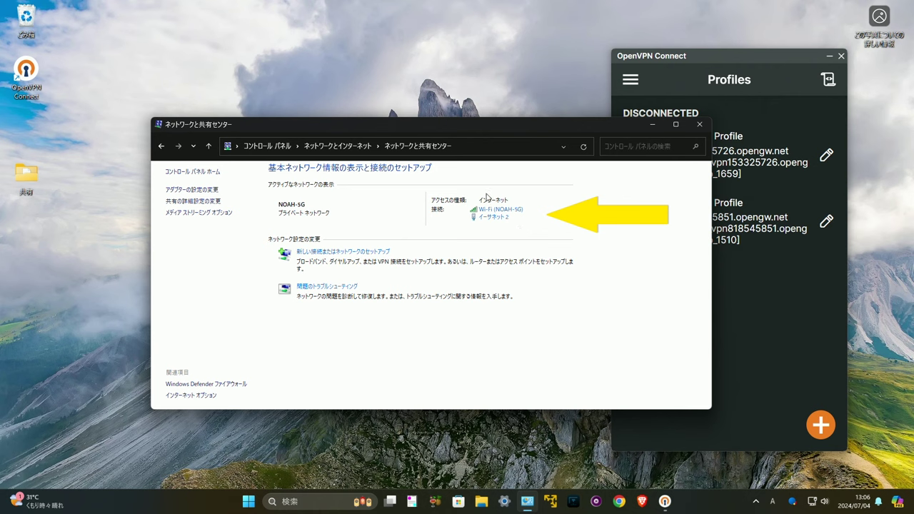
pyautogui.click(491, 218)
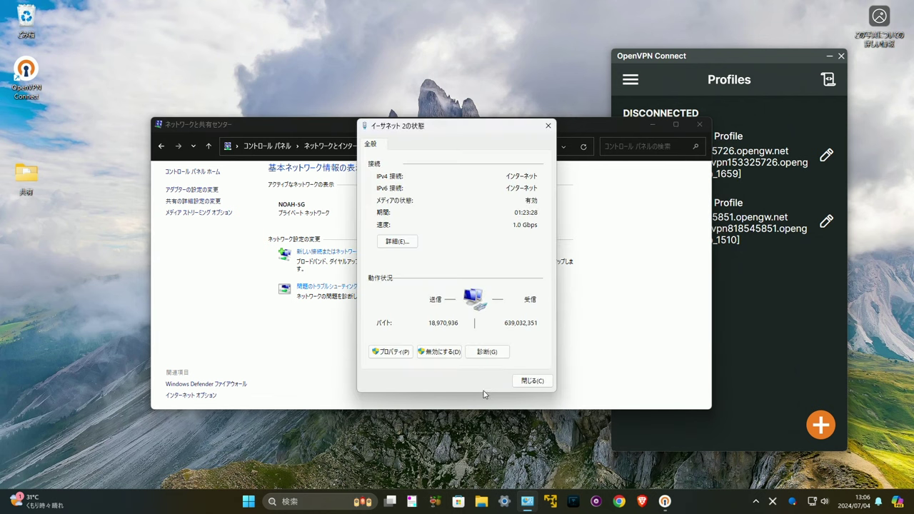
pyautogui.click(389, 351)
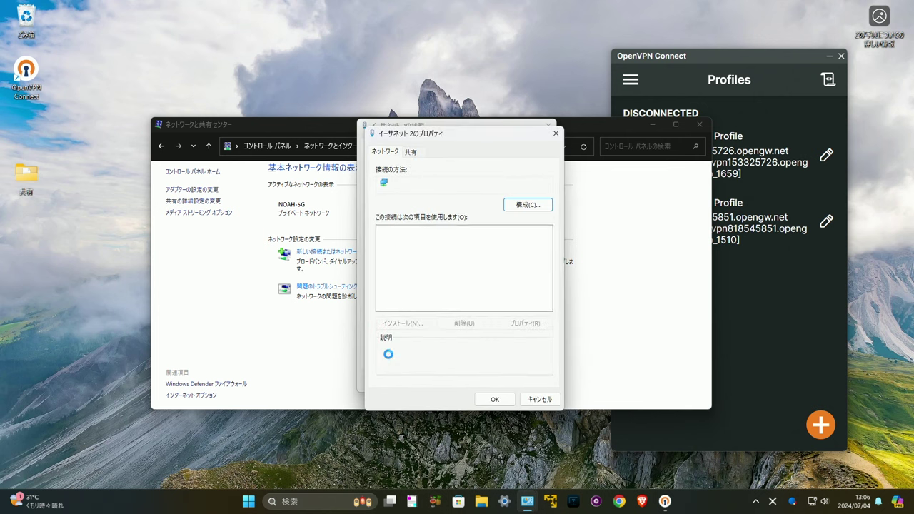
pyautogui.scroll(-1, 430, 264)
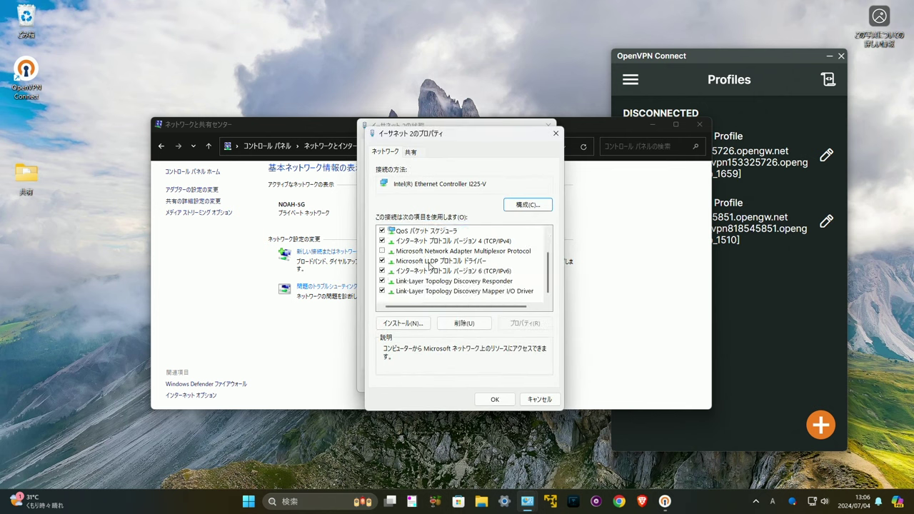
pyautogui.click(382, 271)
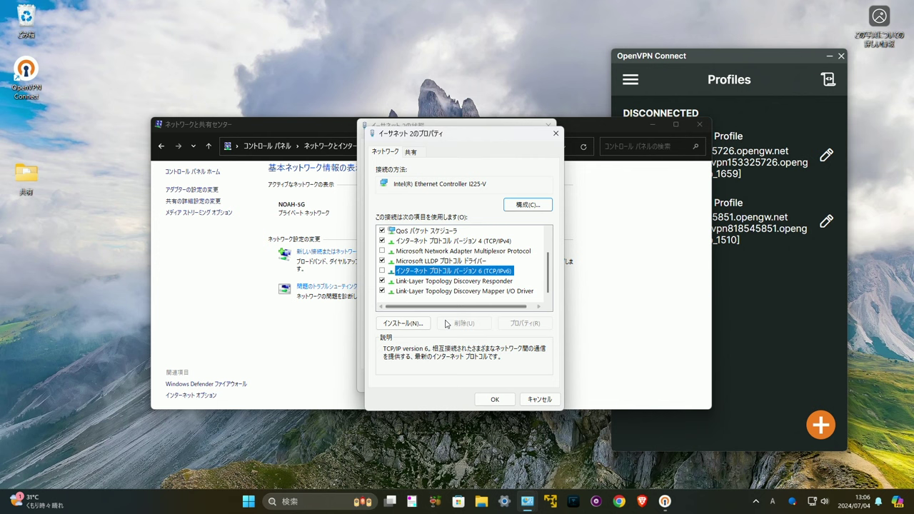
pyautogui.click(486, 402)
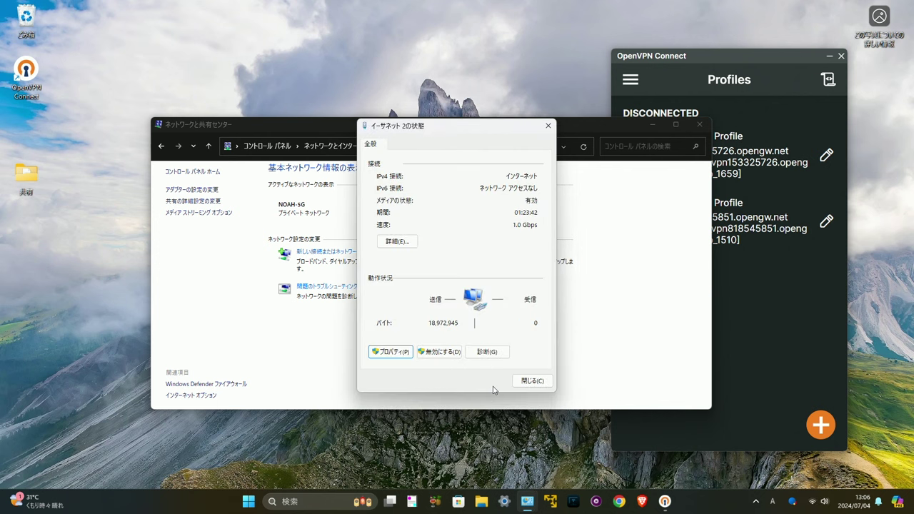
pyautogui.click(524, 381)
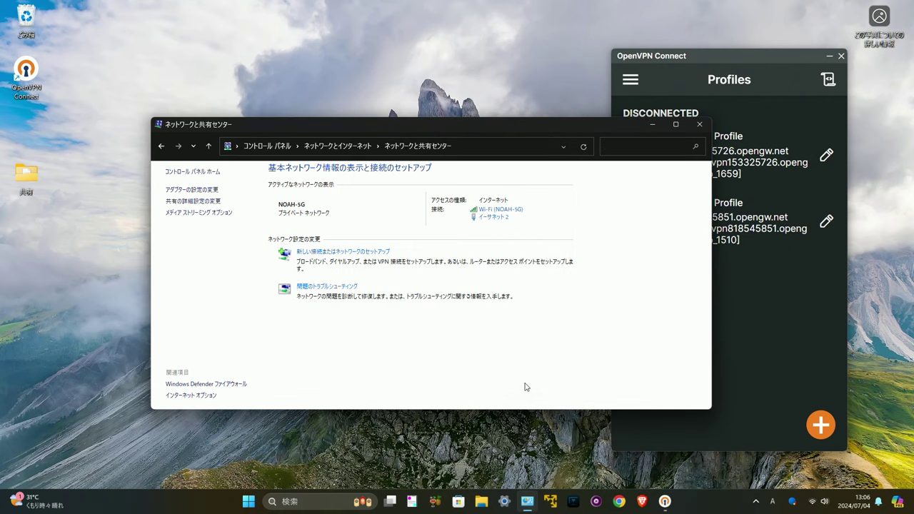
# - Disable Internet Protocol Version 6 (TCP/IPv6) for the Wi-Fi connection and close the Control Panel
pyautogui.click(519, 211)
pyautogui.click(391, 350)
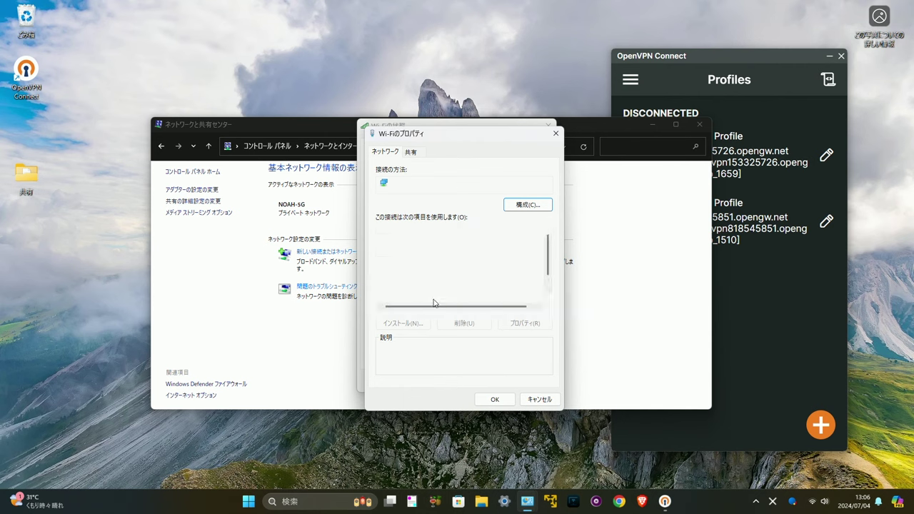
pyautogui.click(382, 271)
pyautogui.click(495, 399)
pyautogui.click(530, 384)
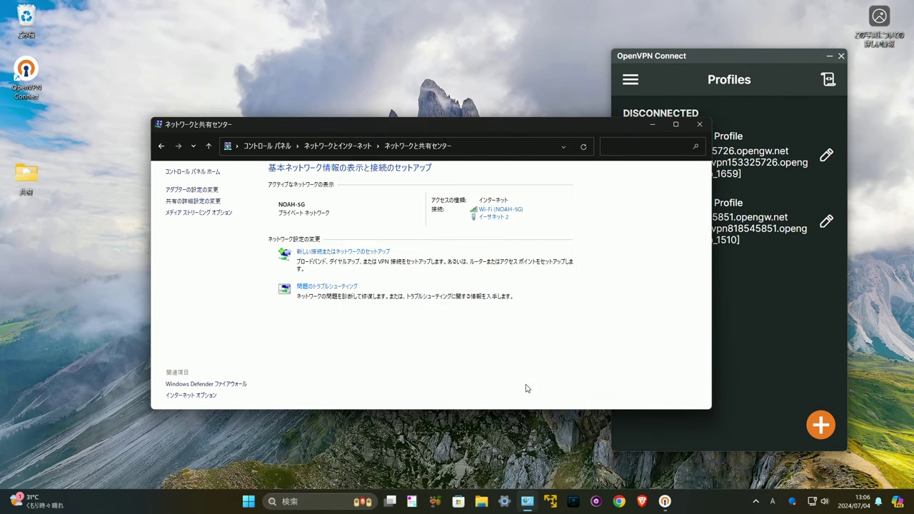
pyautogui.click(699, 125)
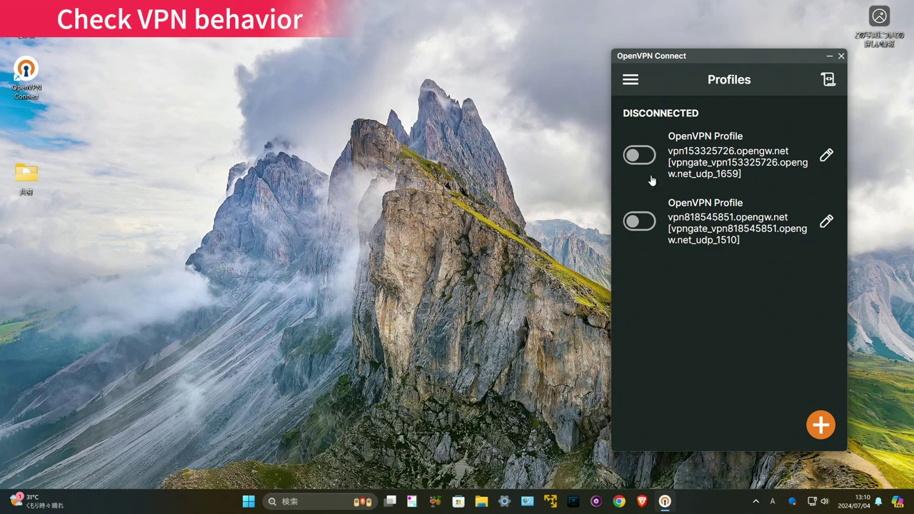
# - Connect the vpn153325726 profile in OpenVPN Connect, and look up the current IP location on ipapi.co in Brave
pyautogui.click(647, 158)
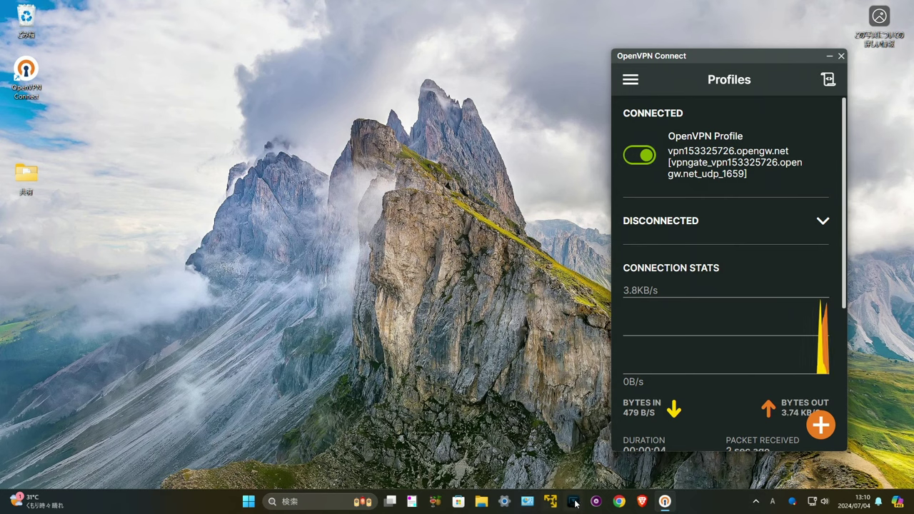
pyautogui.click(641, 505)
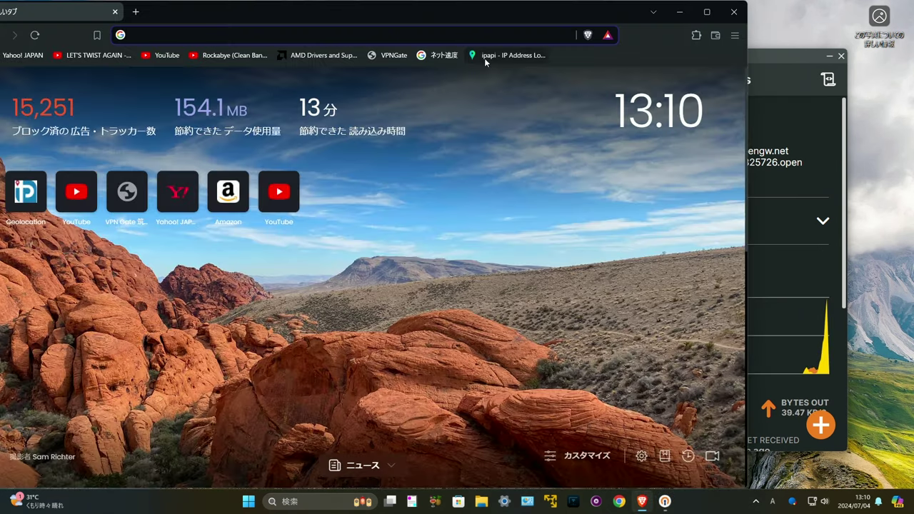
pyautogui.click(490, 56)
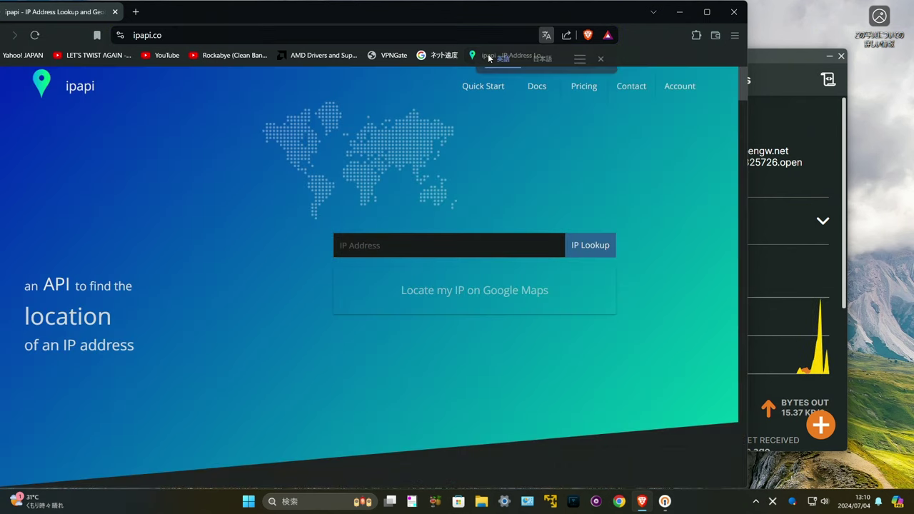
pyautogui.click(589, 246)
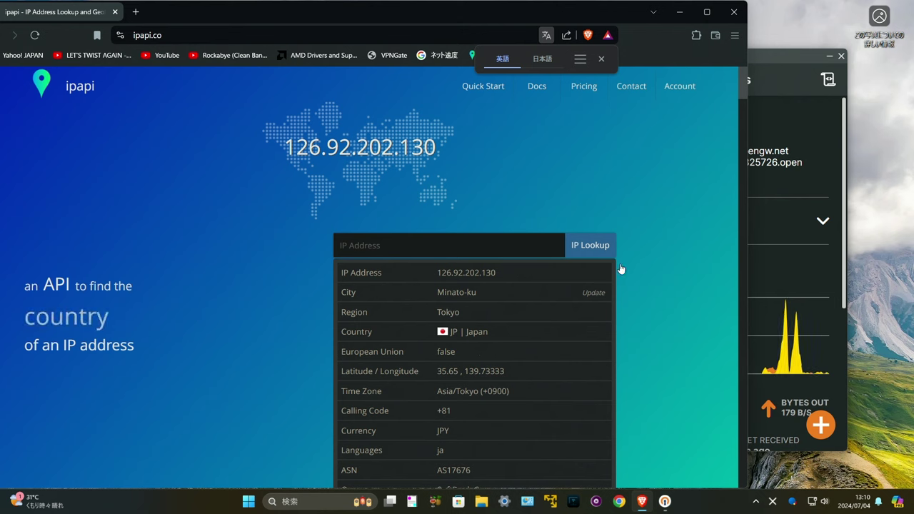
# - Switch the OpenVPN Connect connection to vpn818545851 and reload the ipapi.co page in Brave to check the IP location
pyautogui.click(787, 254)
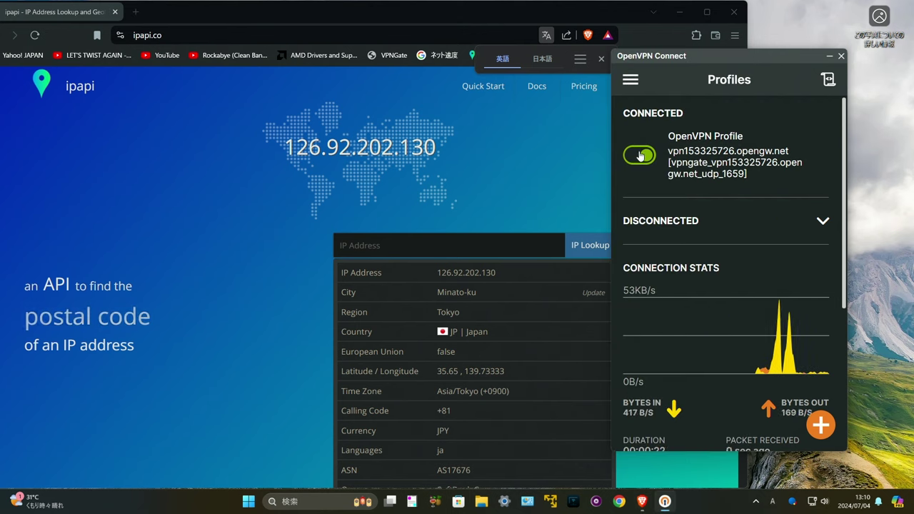
pyautogui.click(739, 218)
pyautogui.click(642, 222)
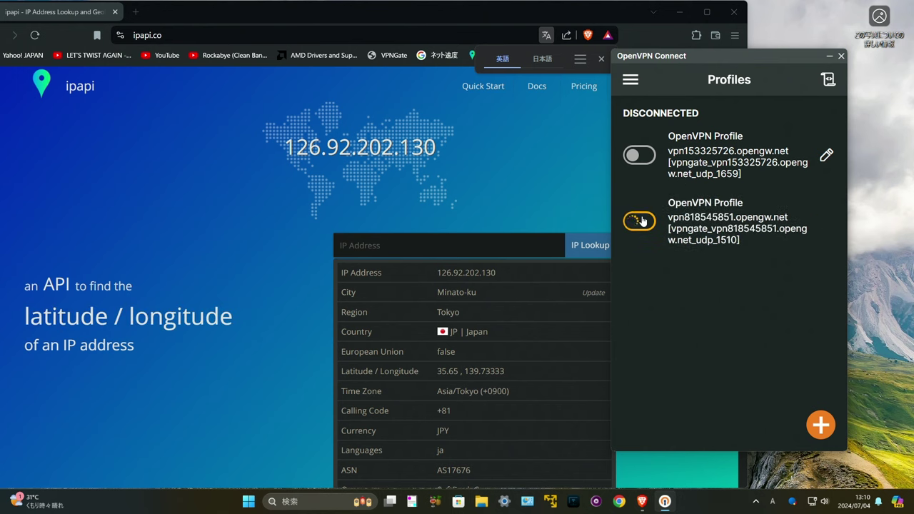
pyautogui.click(569, 189)
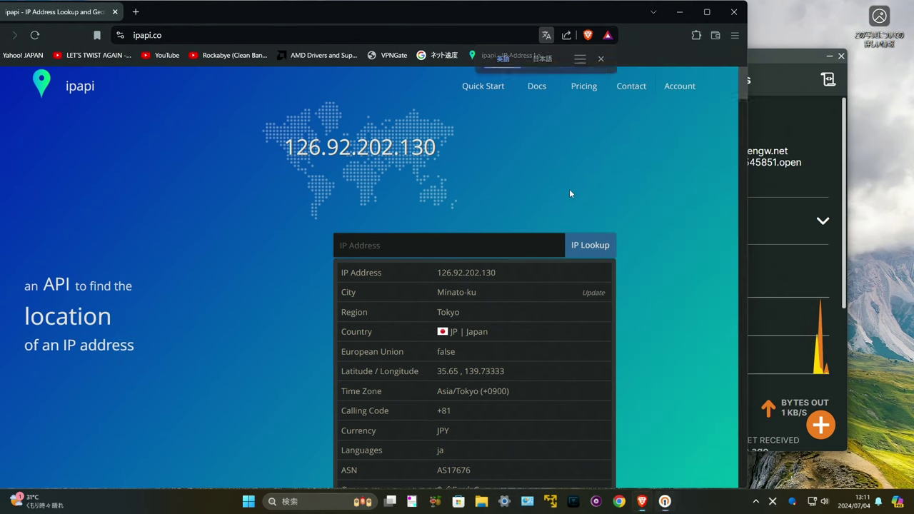
pyautogui.click(34, 36)
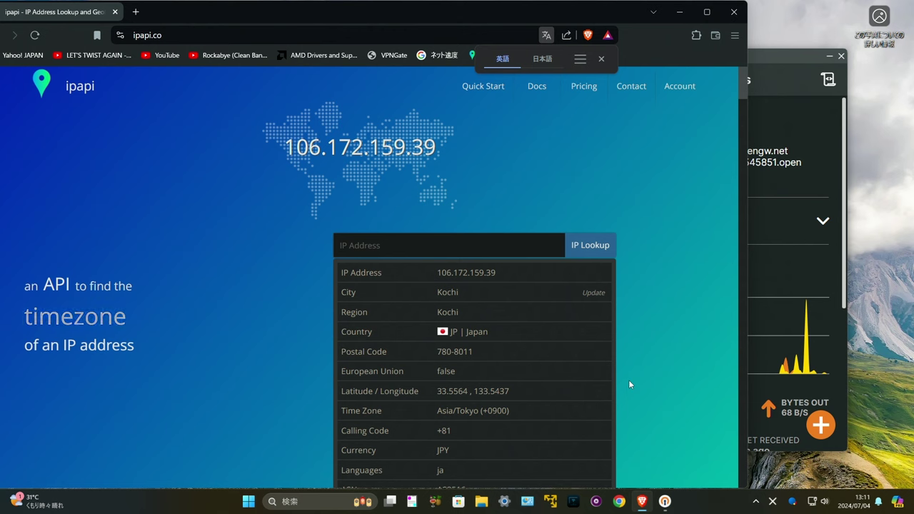
# - Return to OpenVPN Connect and disconnect the vpn818545851 profile
pyautogui.click(794, 221)
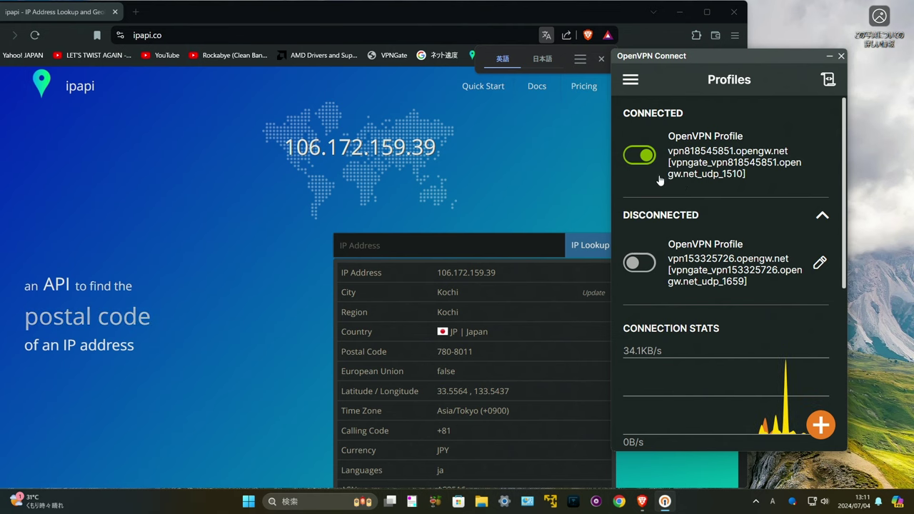
pyautogui.click(639, 155)
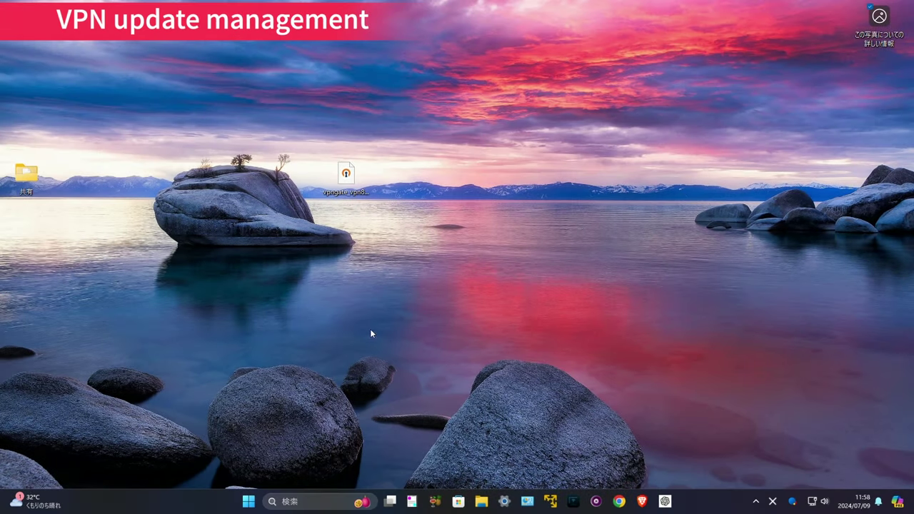
# - Launch OpenVPN Connect from the pinned apps
pyautogui.click(249, 501)
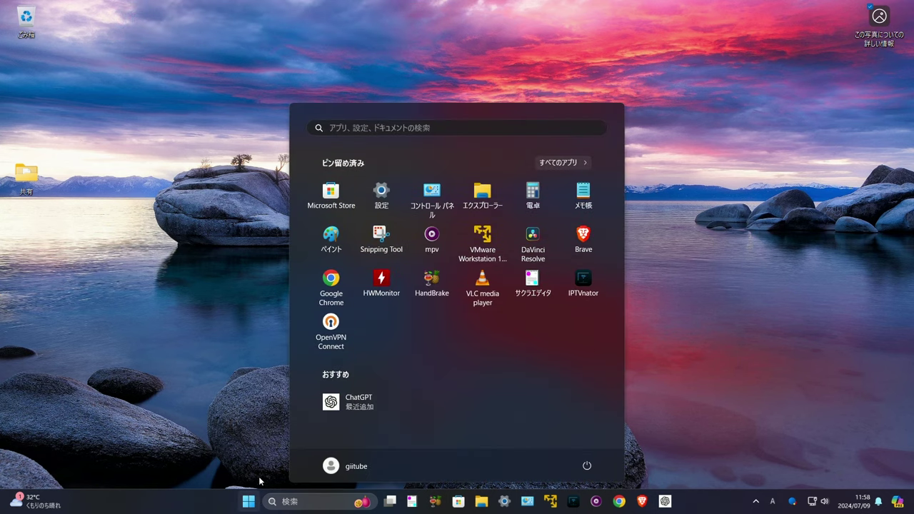
pyautogui.click(328, 327)
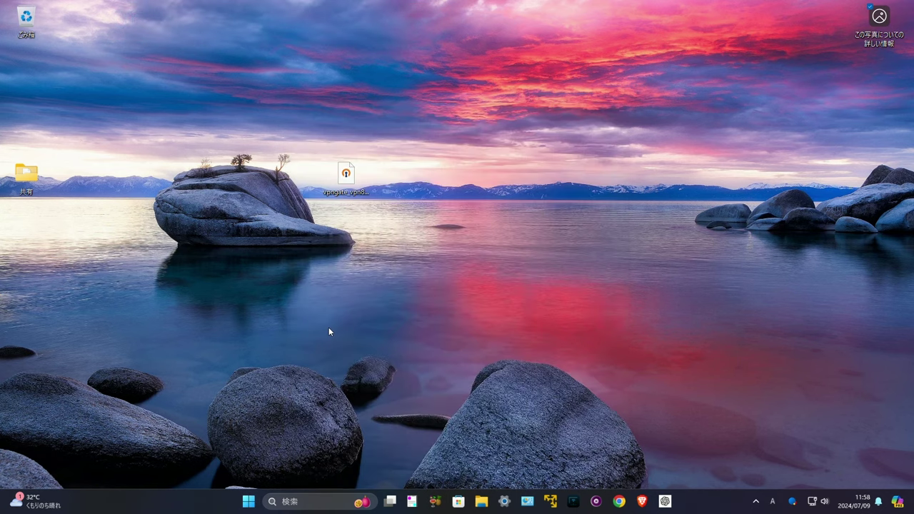